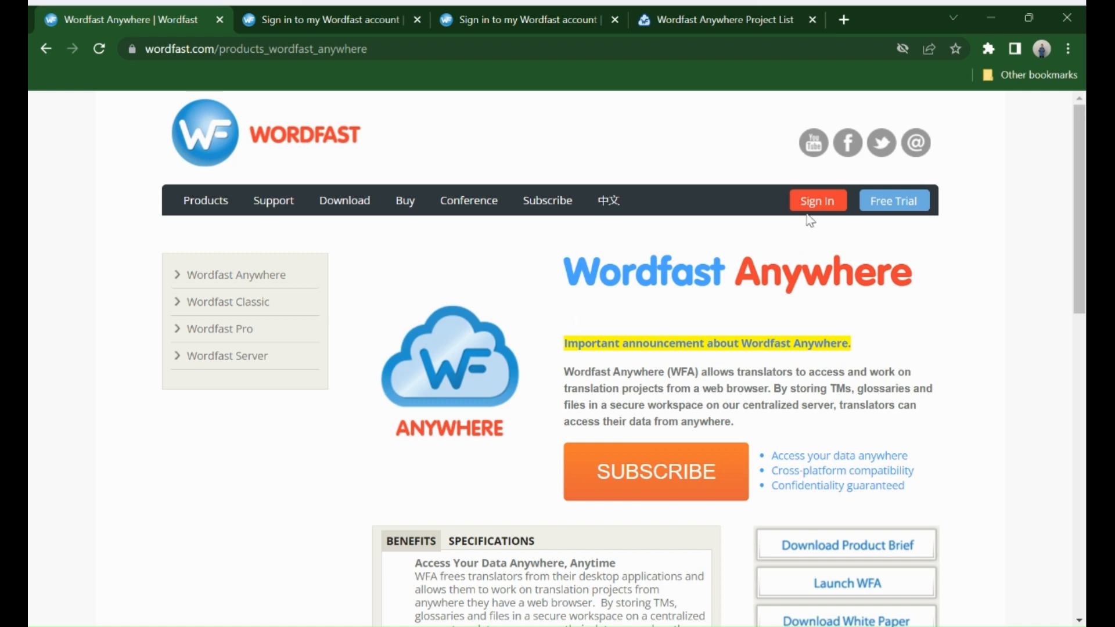
Step: Fill in the account e-mail on the Wordfast sign-in page using the saved suggestion
{"action": "left_click", "coordinate": [372, 12]}
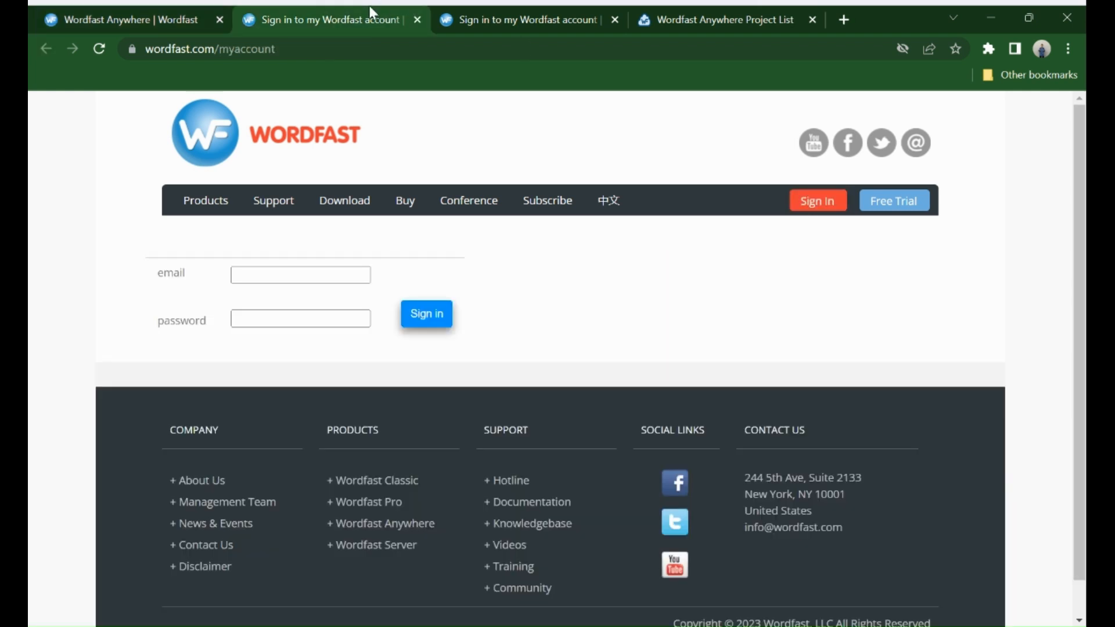
{"action": "left_click", "coordinate": [309, 281]}
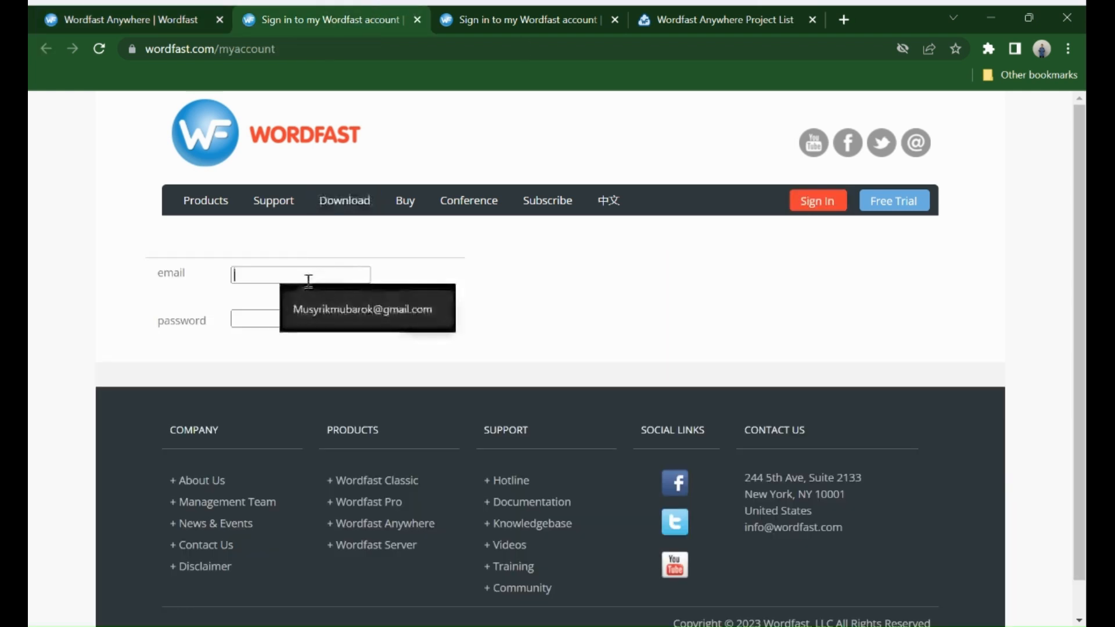
{"action": "left_click", "coordinate": [326, 311]}
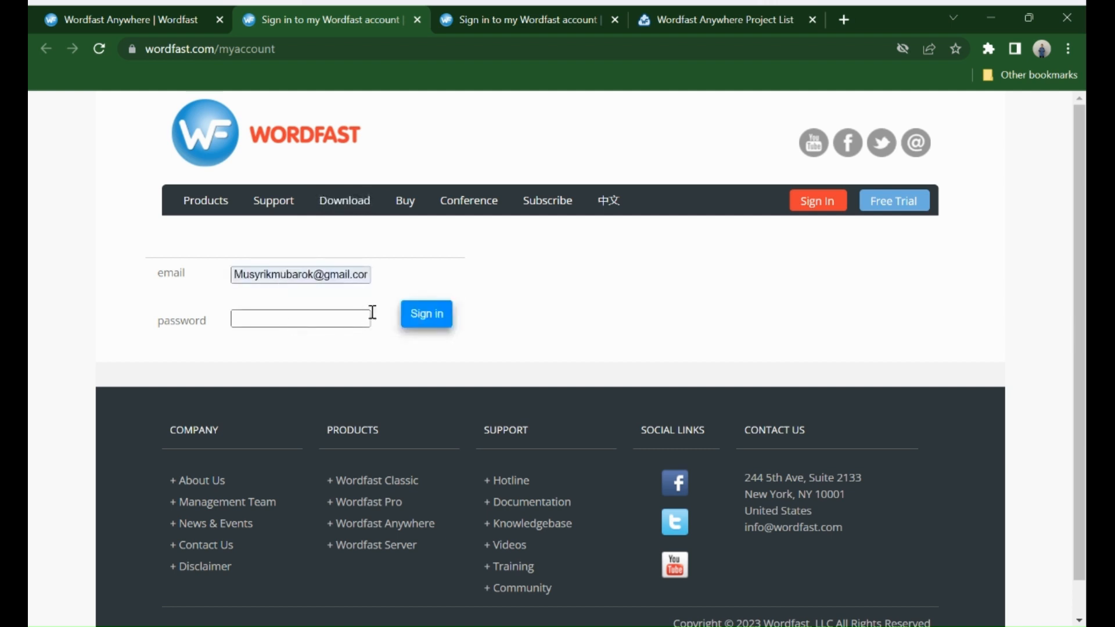
Step: Launch Wordfast Anywhere from the signed-in account page and close the duplicate browser tab, keeping one project list open
{"action": "left_click", "coordinate": [494, 12]}
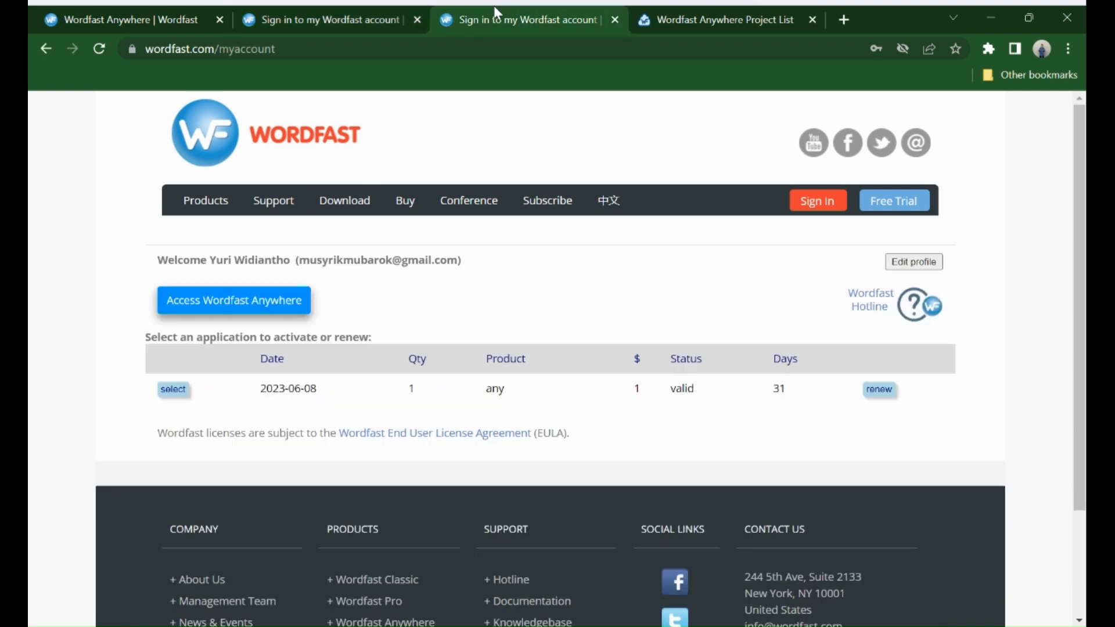
{"action": "left_click", "coordinate": [282, 309]}
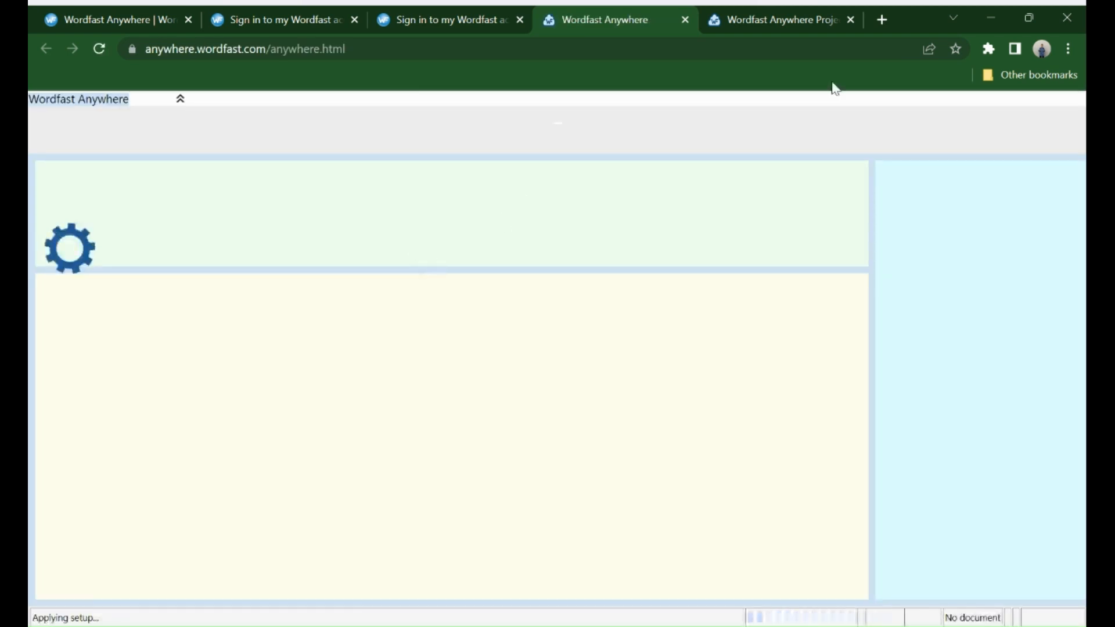
{"action": "left_click", "coordinate": [852, 20]}
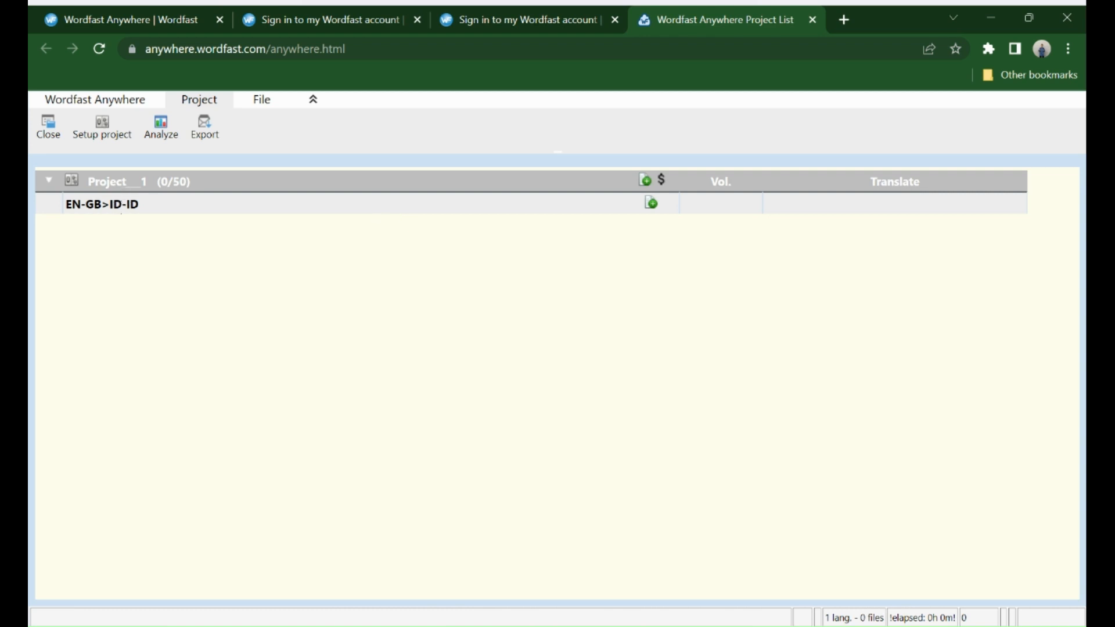
Step: Upload the local file Philosophy of Language New to the project's EN-GB>ID-ID language pair and open it for translation
{"action": "left_click", "coordinate": [651, 208]}
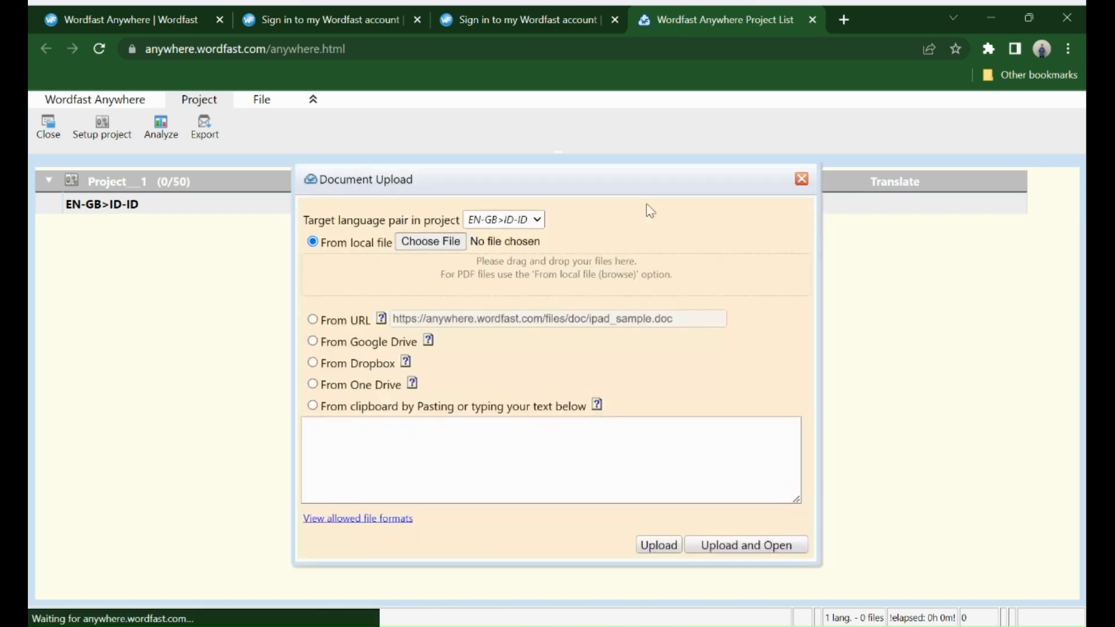
{"action": "left_click", "coordinate": [447, 246]}
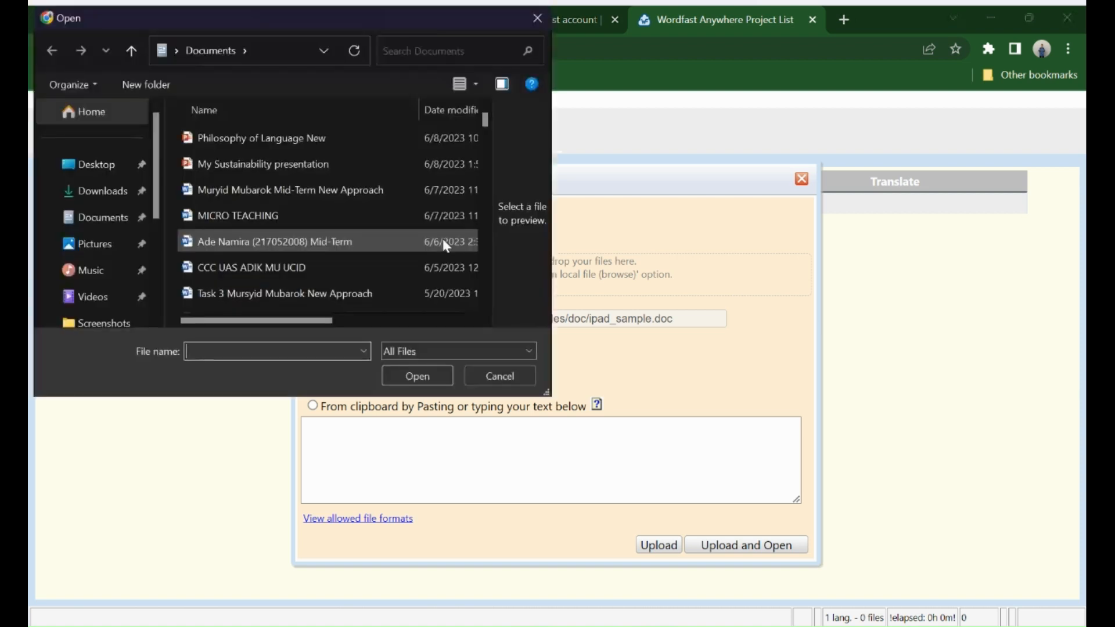
{"action": "left_click", "coordinate": [330, 142]}
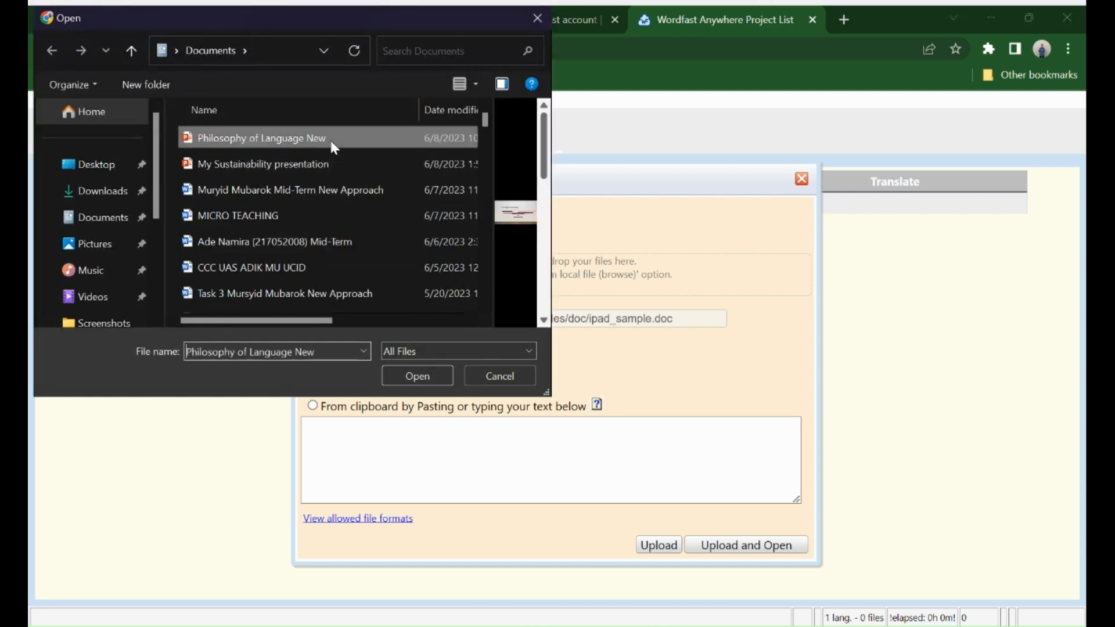
{"action": "left_click", "coordinate": [404, 373]}
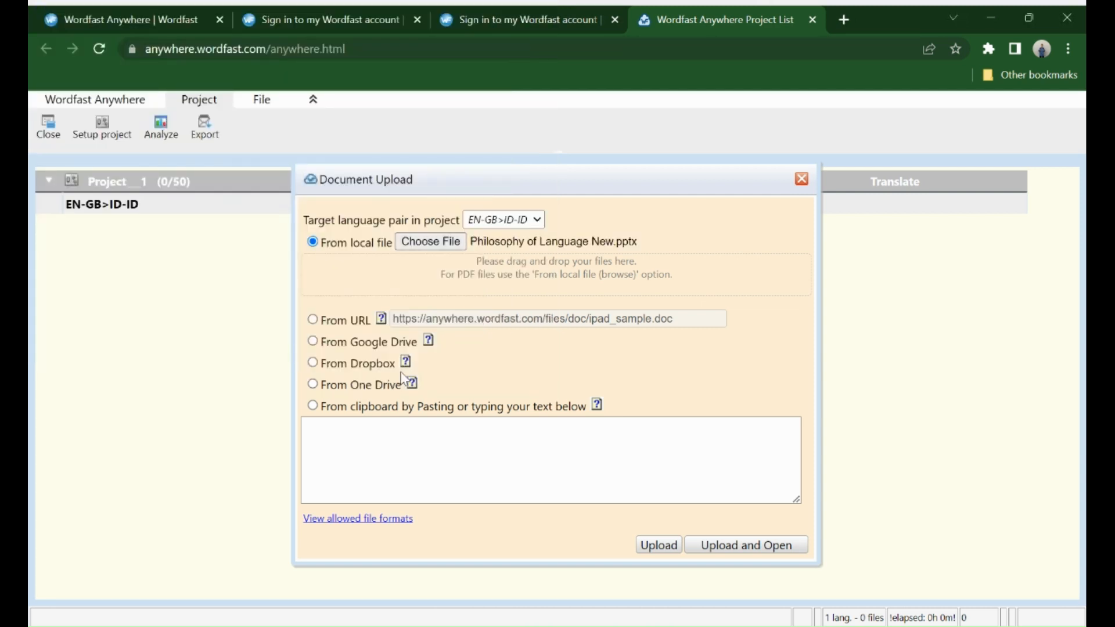
{"action": "left_click", "coordinate": [765, 547]}
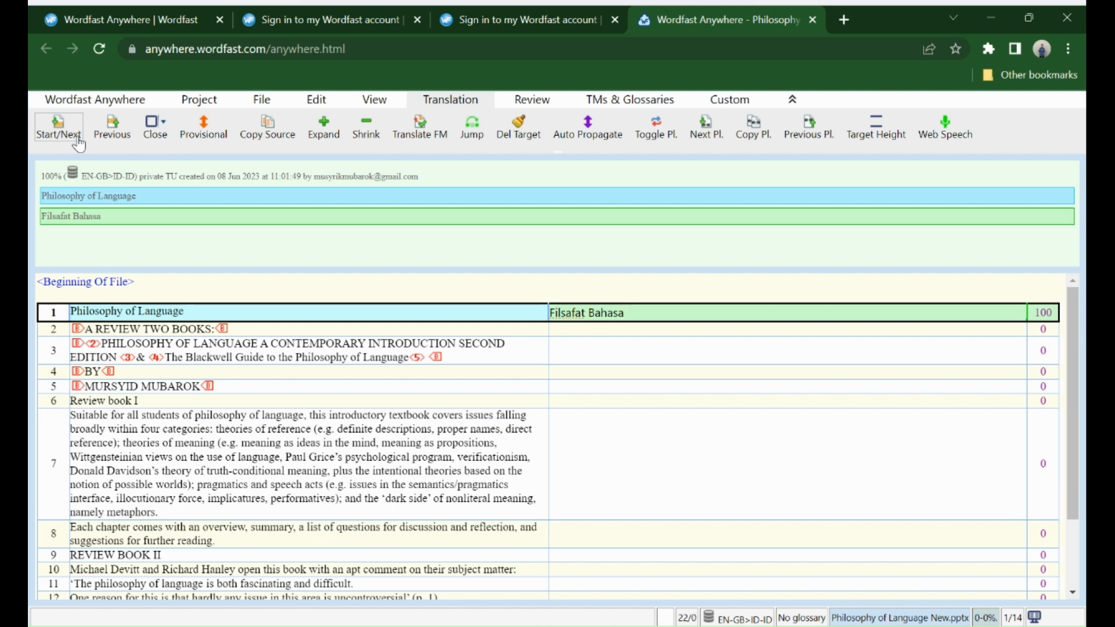
Step: Advance through all 14 segments, accepting each suggested Indonesian translation, and dismiss the end-of-document notice
{"action": "left_click", "coordinate": [79, 144]}
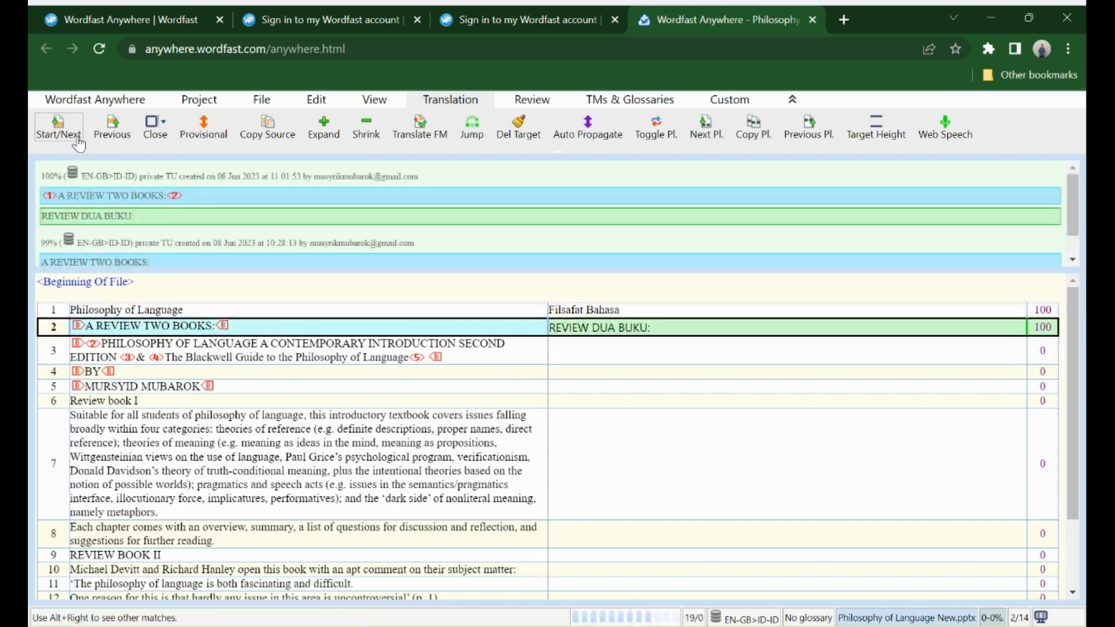
{"action": "left_click", "coordinate": [79, 143]}
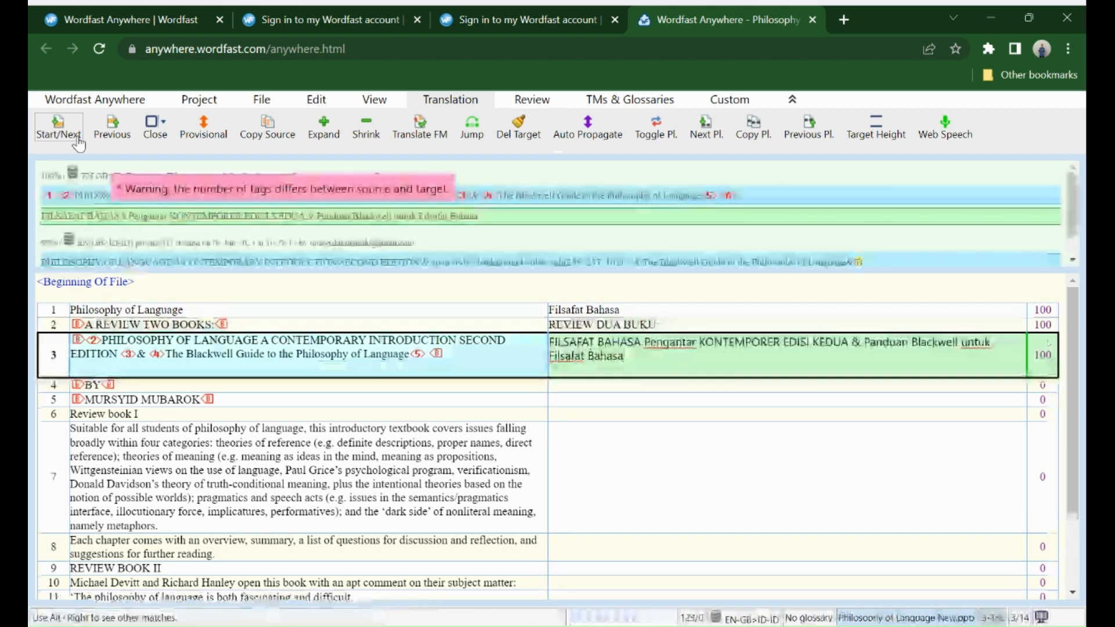
{"action": "left_click", "coordinate": [79, 143]}
{"action": "left_click", "coordinate": [79, 143]}
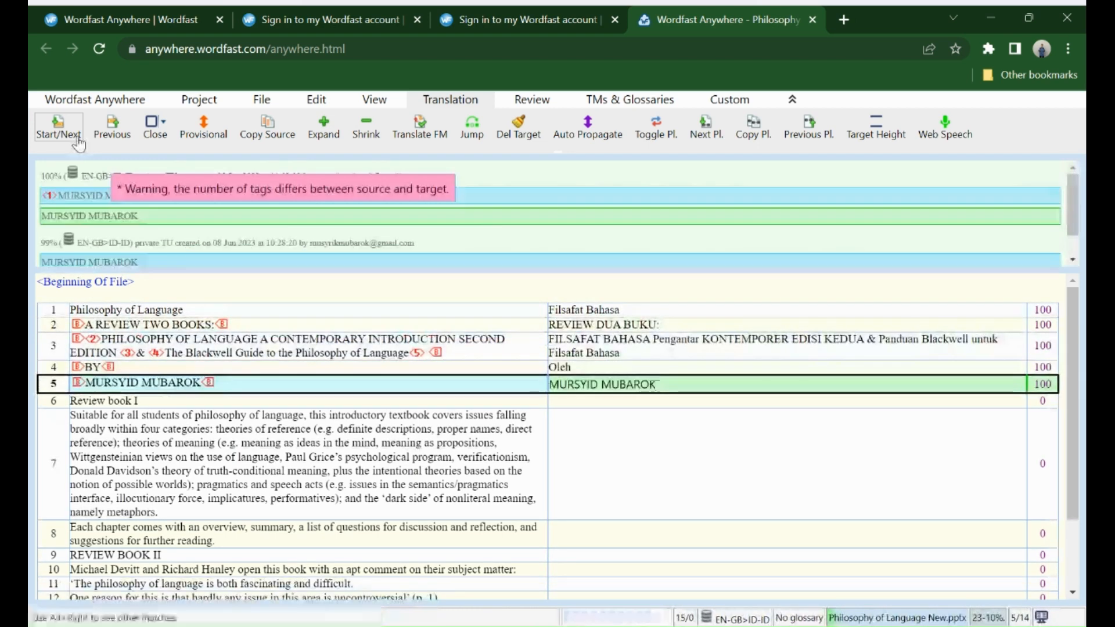
{"action": "left_click", "coordinate": [79, 143]}
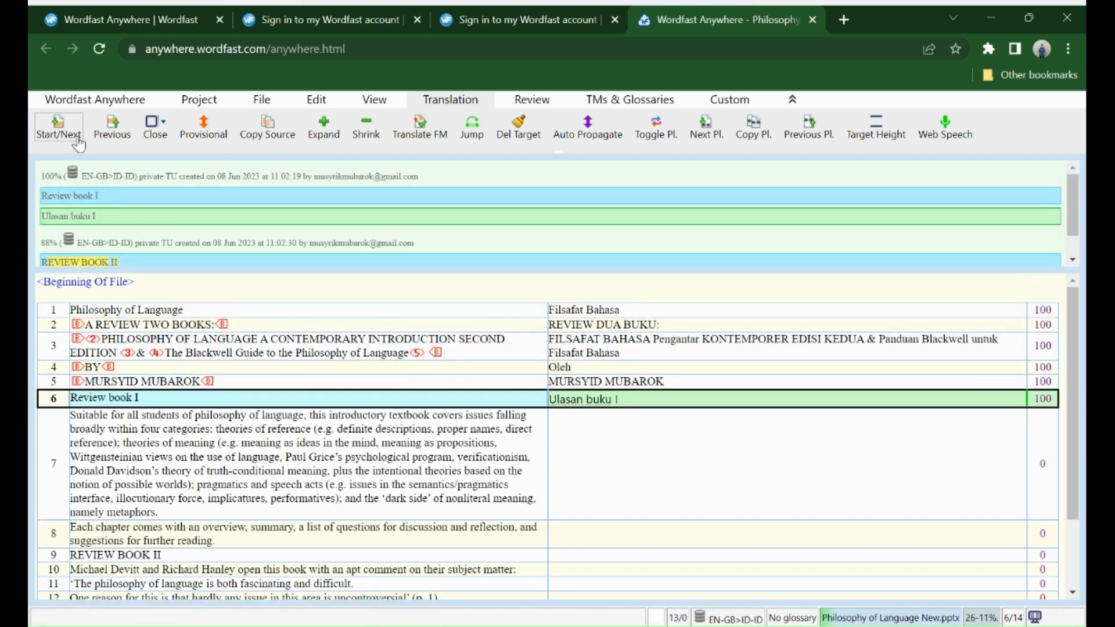
{"action": "left_click", "coordinate": [80, 143]}
{"action": "left_click", "coordinate": [79, 143]}
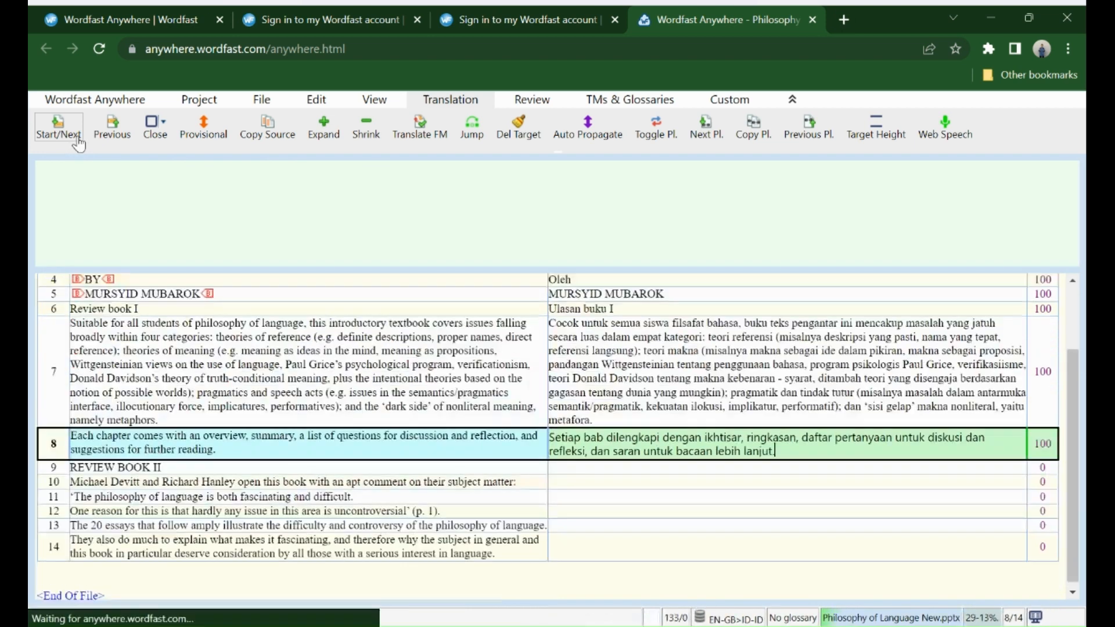
{"action": "left_click", "coordinate": [80, 144]}
{"action": "left_click", "coordinate": [80, 143]}
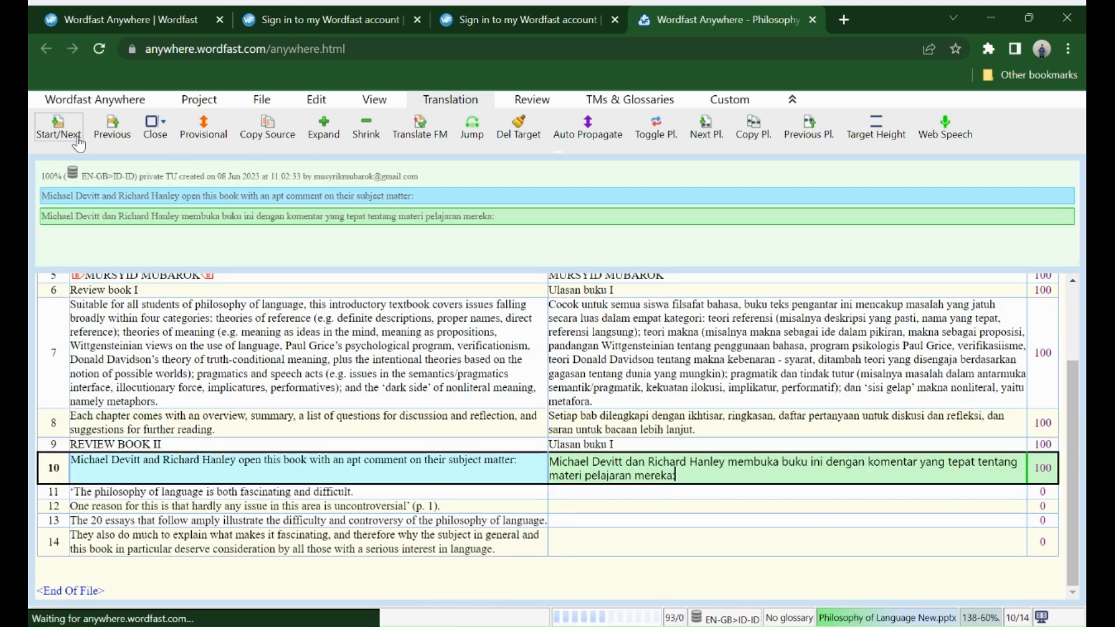
{"action": "left_click", "coordinate": [80, 143]}
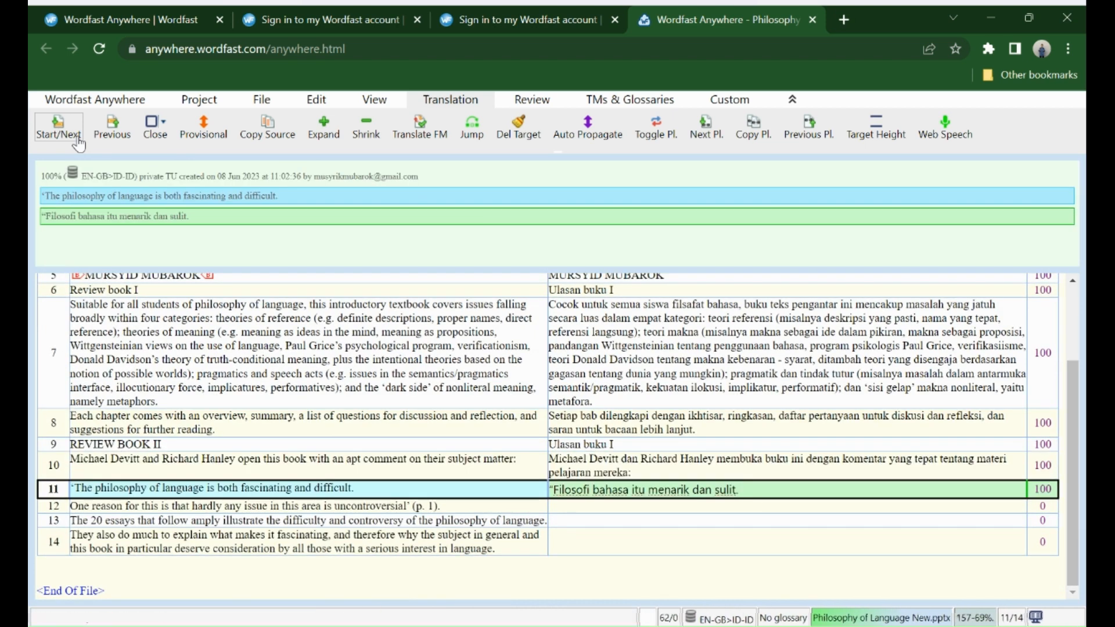
{"action": "left_click", "coordinate": [79, 144]}
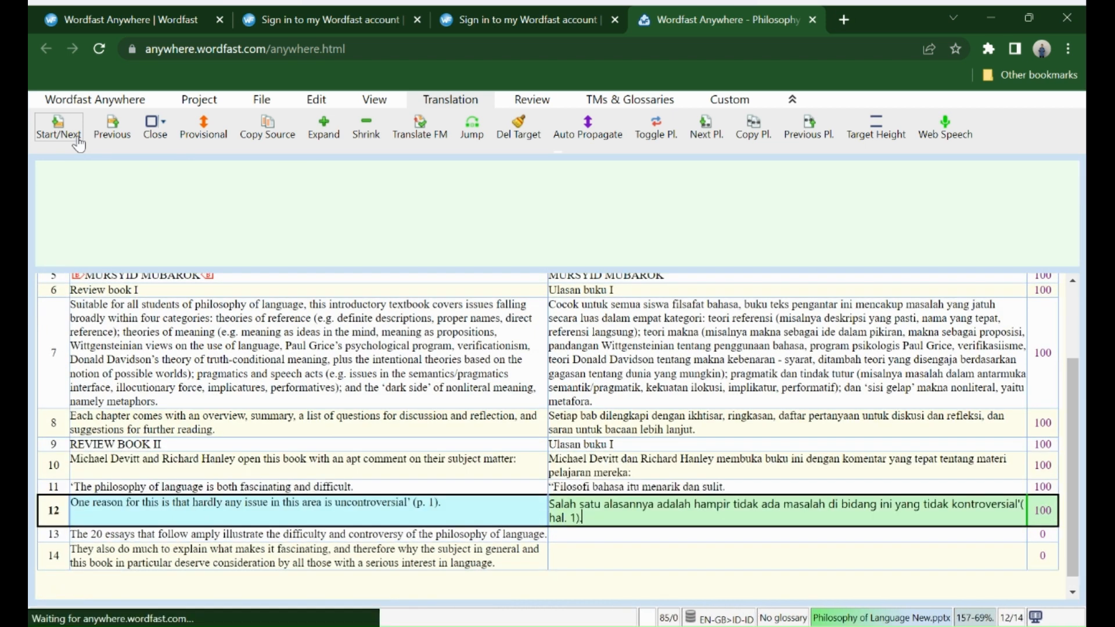
{"action": "left_click", "coordinate": [80, 144]}
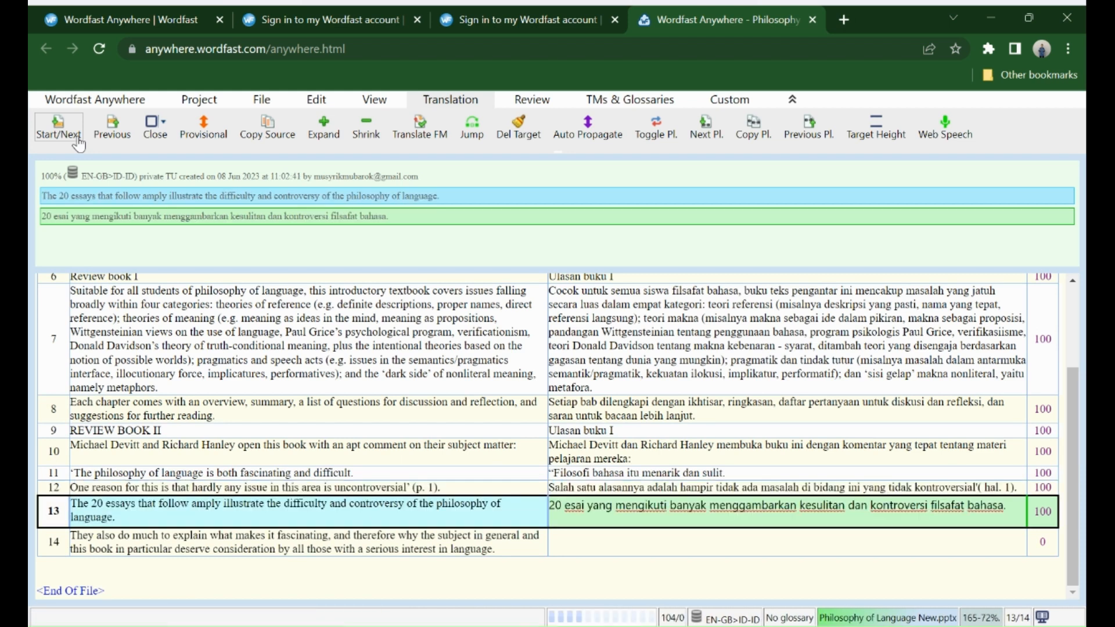
{"action": "left_click", "coordinate": [80, 144]}
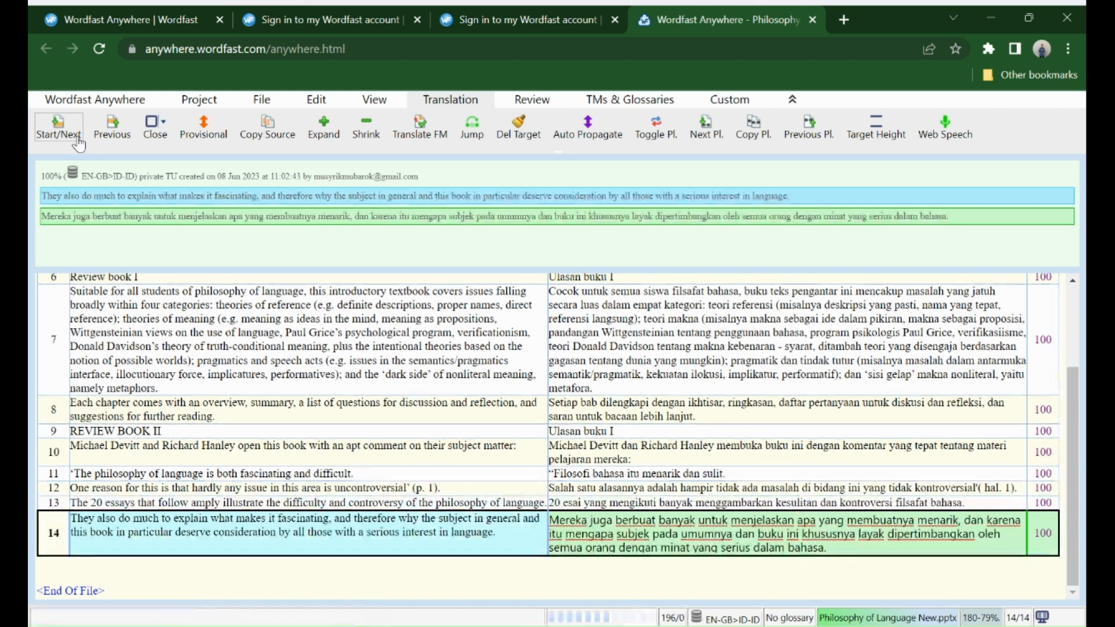
{"action": "left_click", "coordinate": [80, 143]}
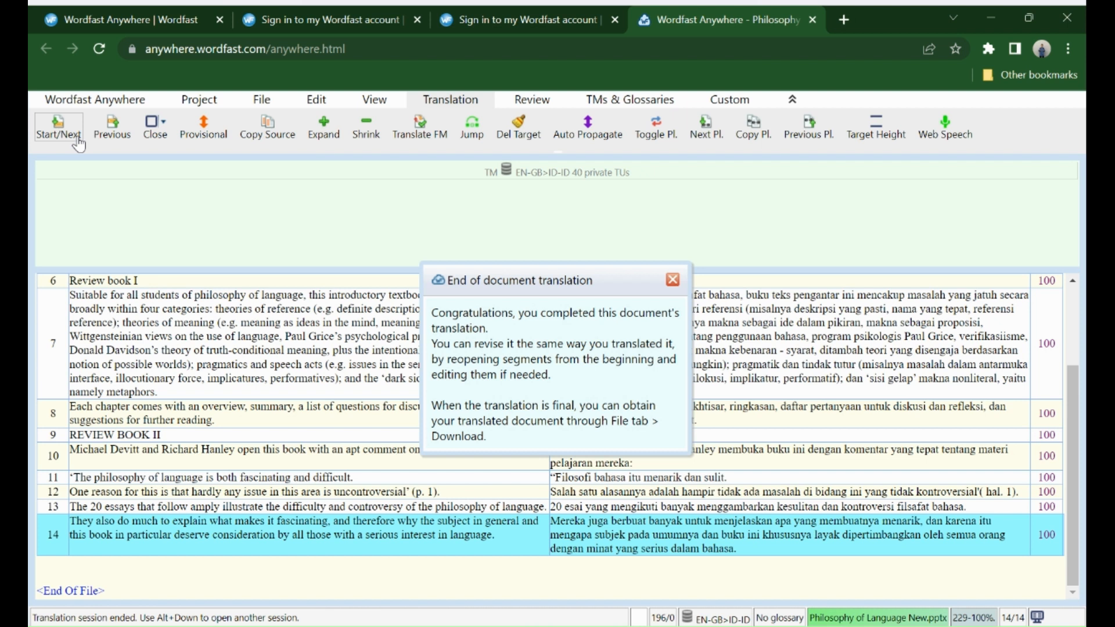
{"action": "left_click", "coordinate": [674, 281]}
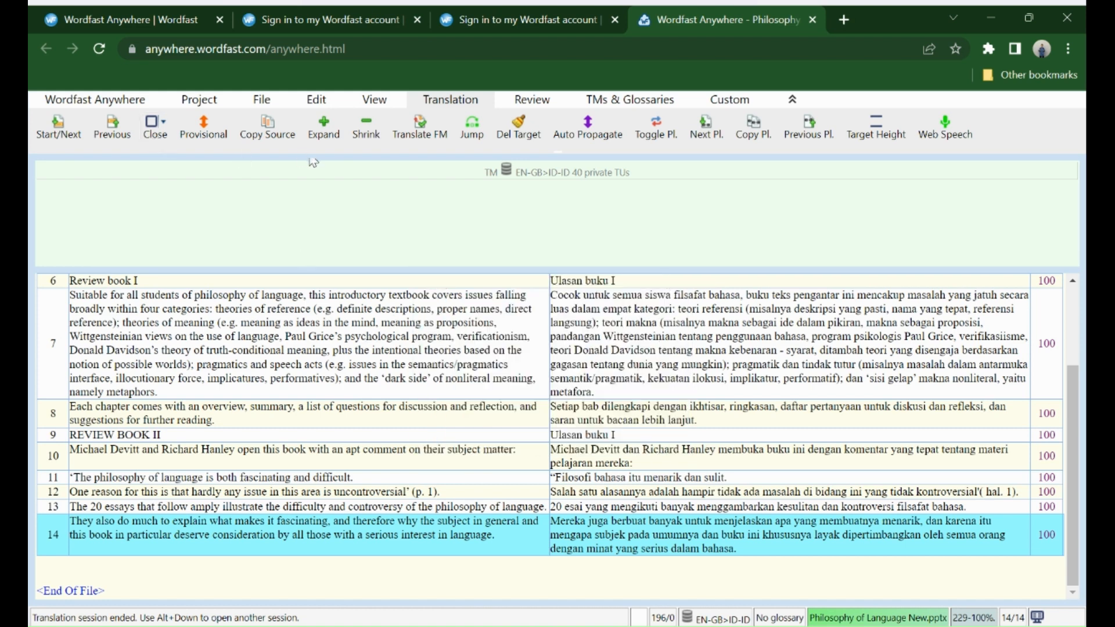
Step: Download the translated document as a file, accepting the segments with tag differences
{"action": "left_click", "coordinate": [266, 108]}
{"action": "left_click", "coordinate": [99, 124]}
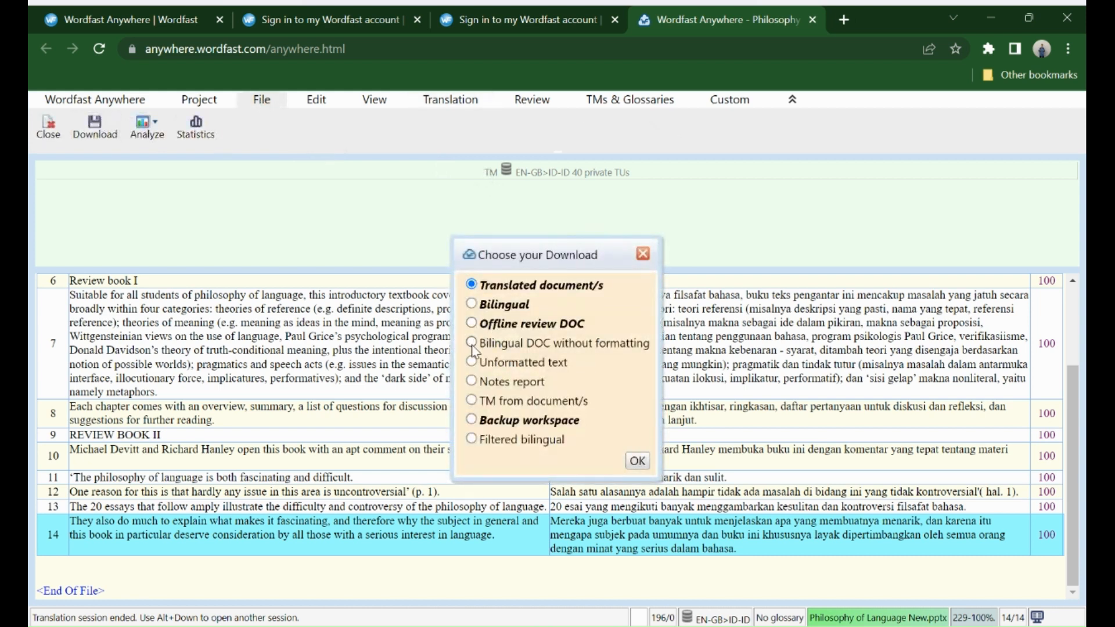
{"action": "left_click", "coordinate": [642, 469]}
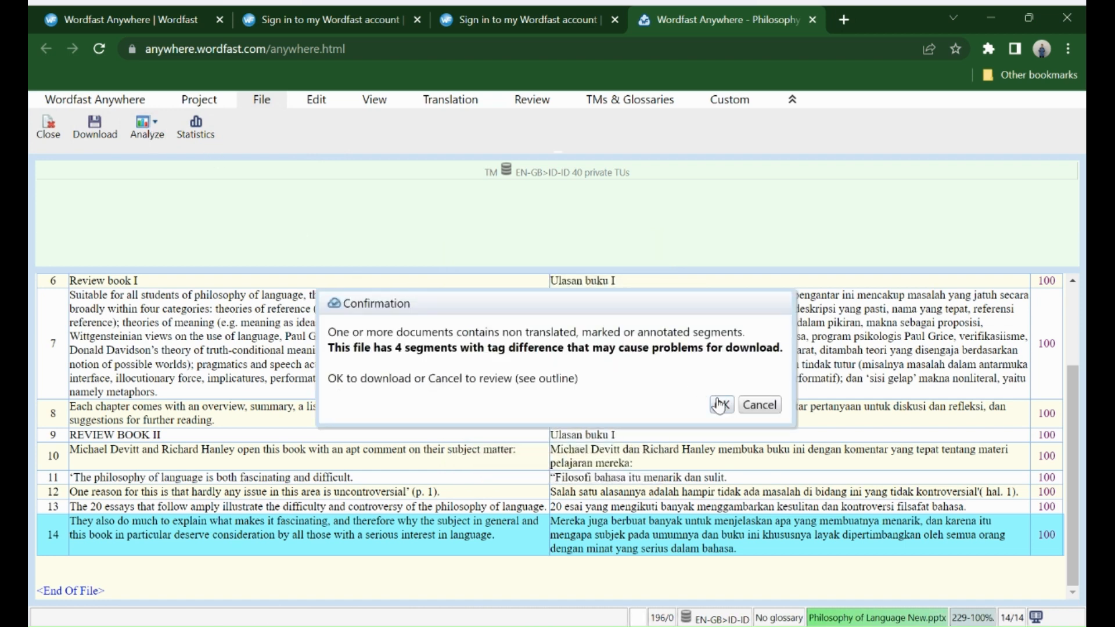
{"action": "left_click", "coordinate": [720, 405]}
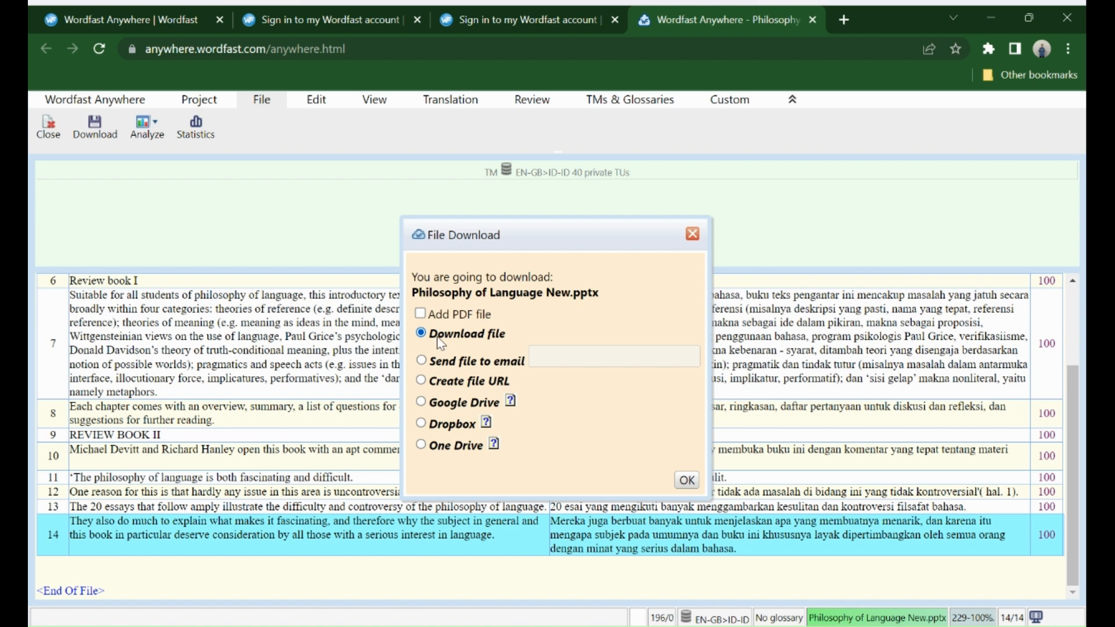
{"action": "left_click", "coordinate": [687, 481]}
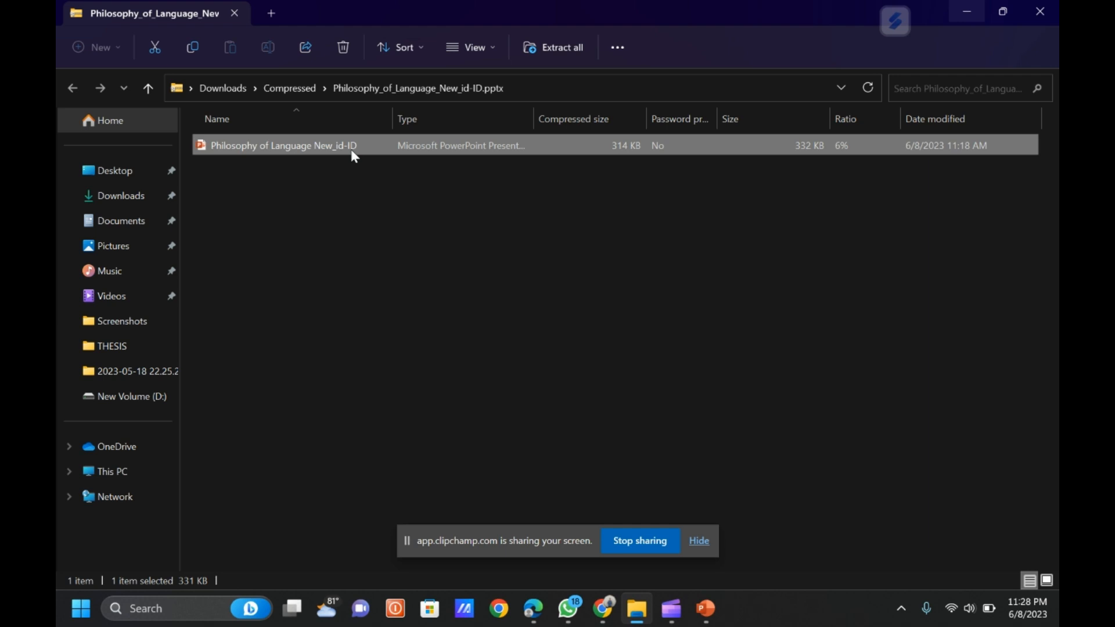
Step: Open the downloaded presentation Philosophy of Language New_id-ID in PowerPoint and review the translated text on slides 2 and 3
{"action": "right_click", "coordinate": [397, 149]}
{"action": "left_click", "coordinate": [433, 160]}
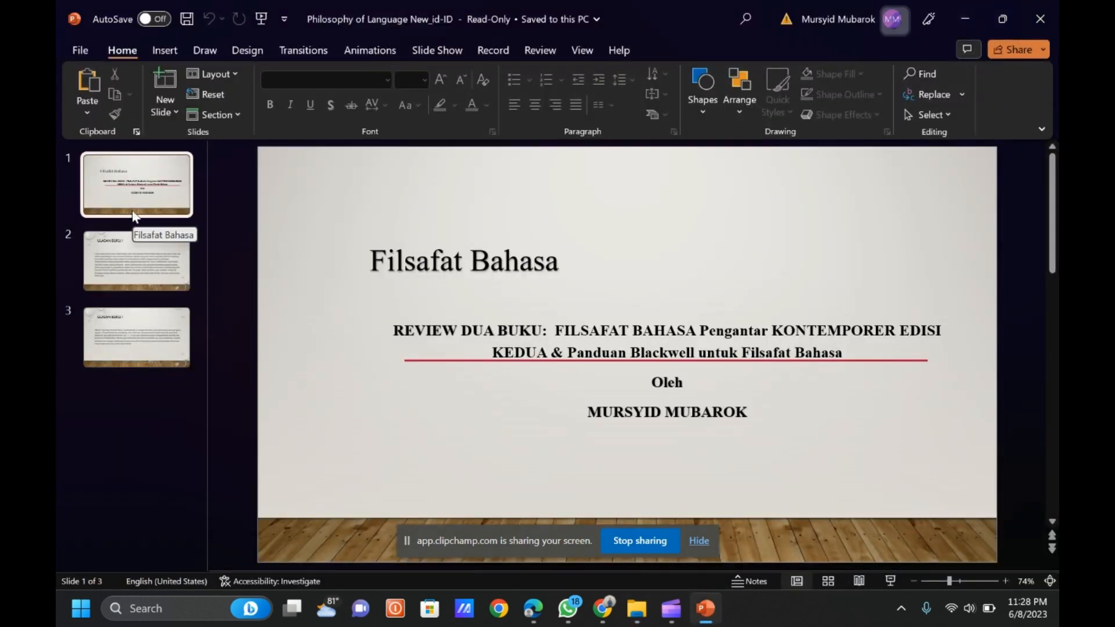
{"action": "left_click", "coordinate": [114, 253]}
{"action": "left_click", "coordinate": [123, 322]}
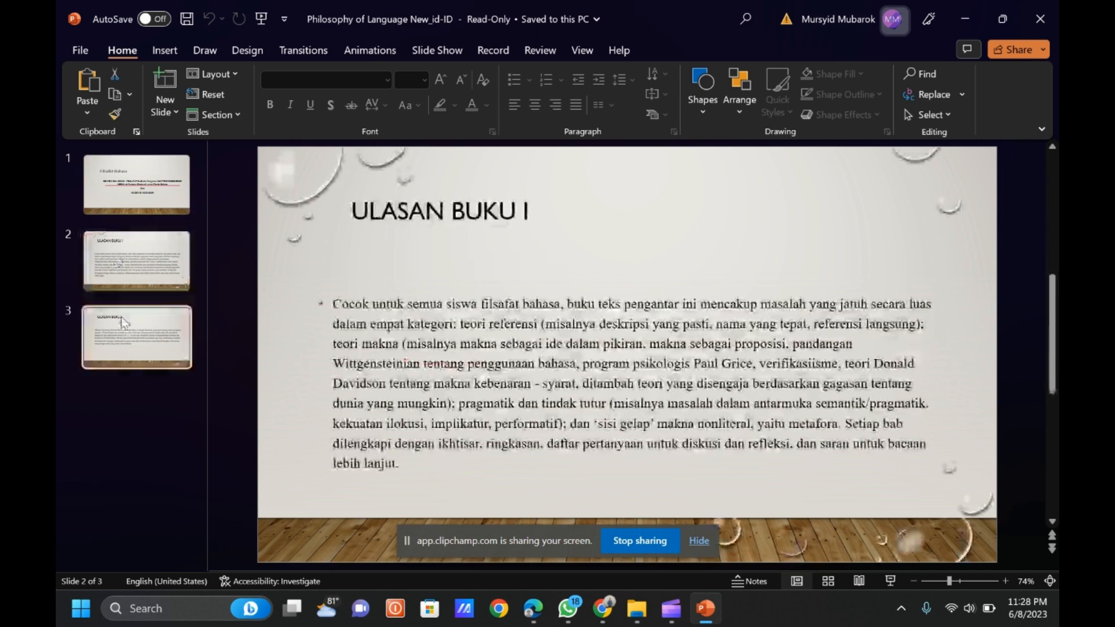